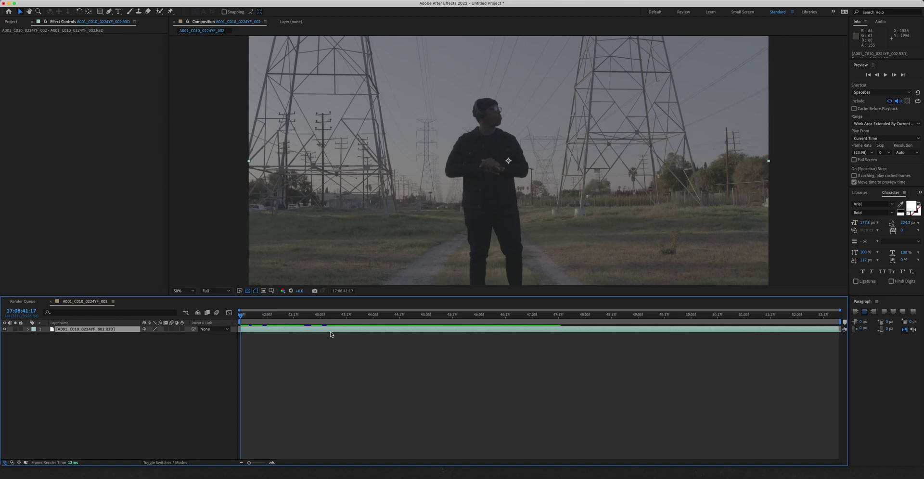
Step: Show the Project panel, enlarge the composition viewer, fit the frame, and check the R3D footage layer
key("super+0")
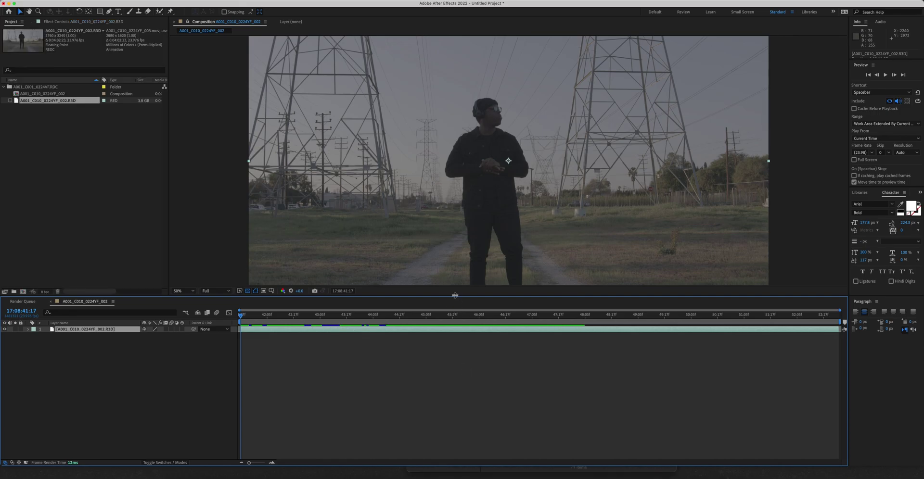
left_click_drag(457, 297, 457, 306)
left_click_drag(457, 341, 477, 345)
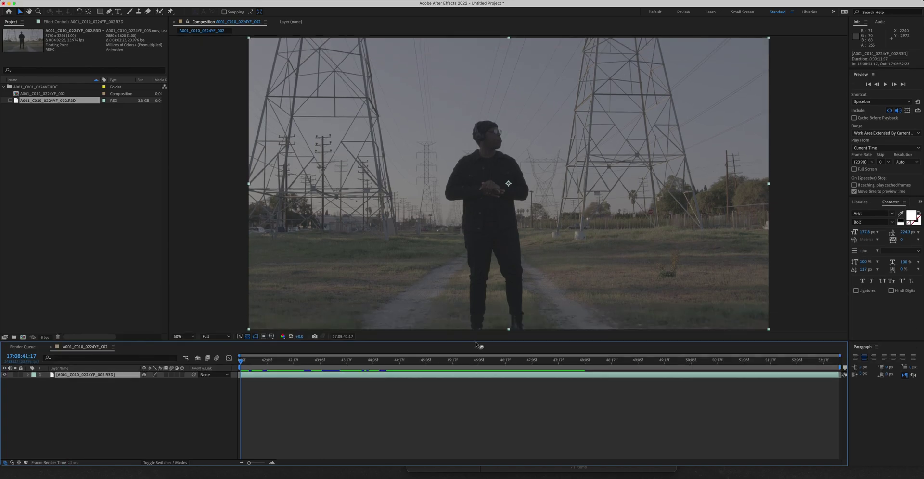
key("comma")
left_click(507, 378)
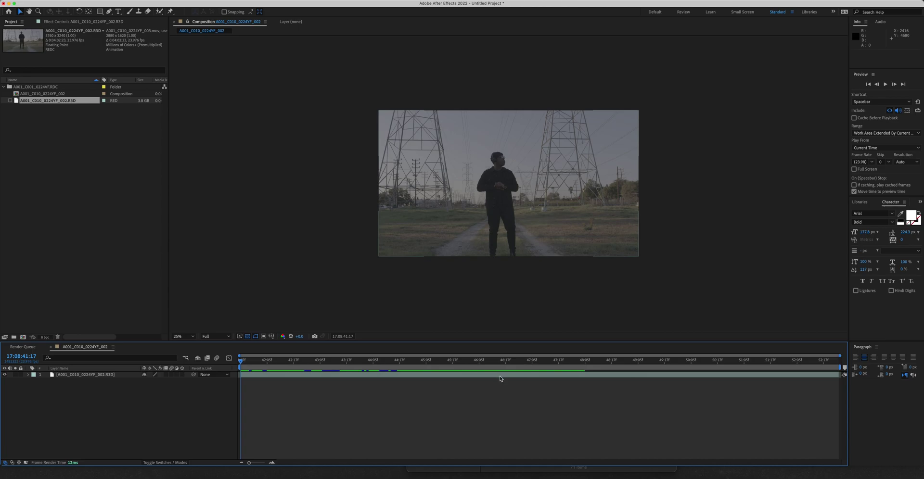
left_click(505, 375)
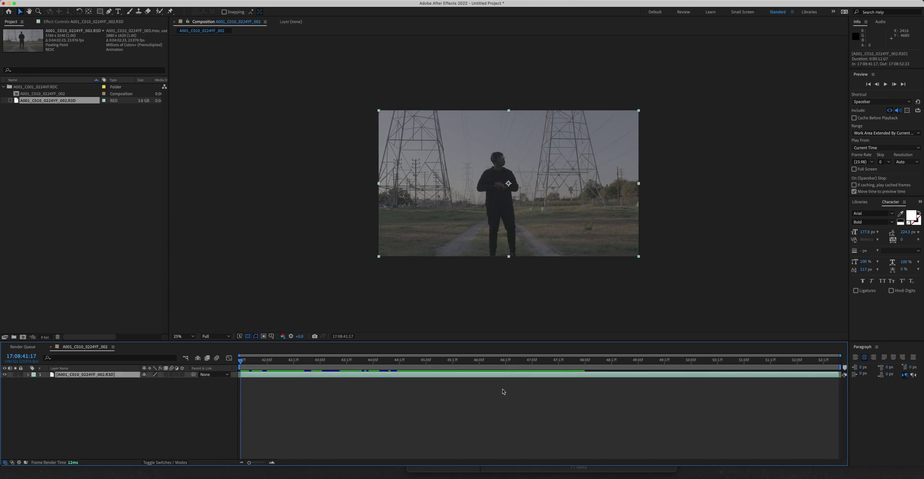
left_click(508, 405)
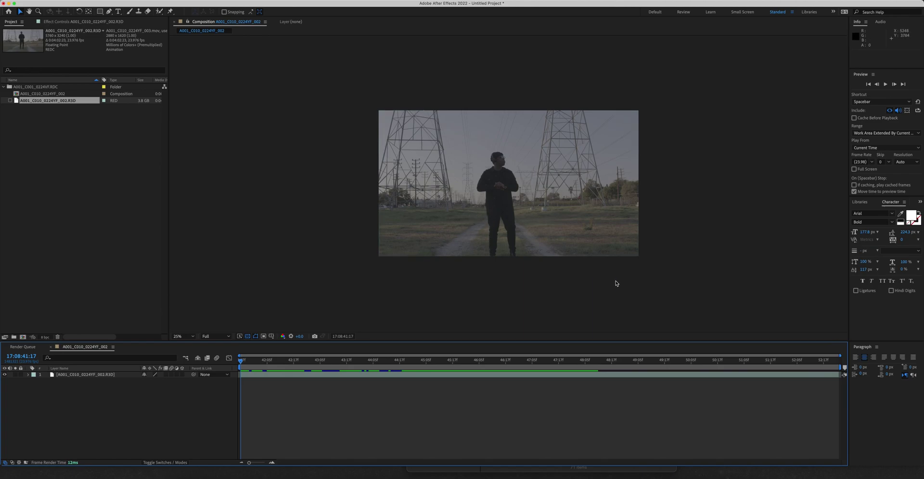
Step: Keep preview resolution at Full, open the R3D clip in its Layer view, and select the Roto Brush Tool
left_click(302, 379)
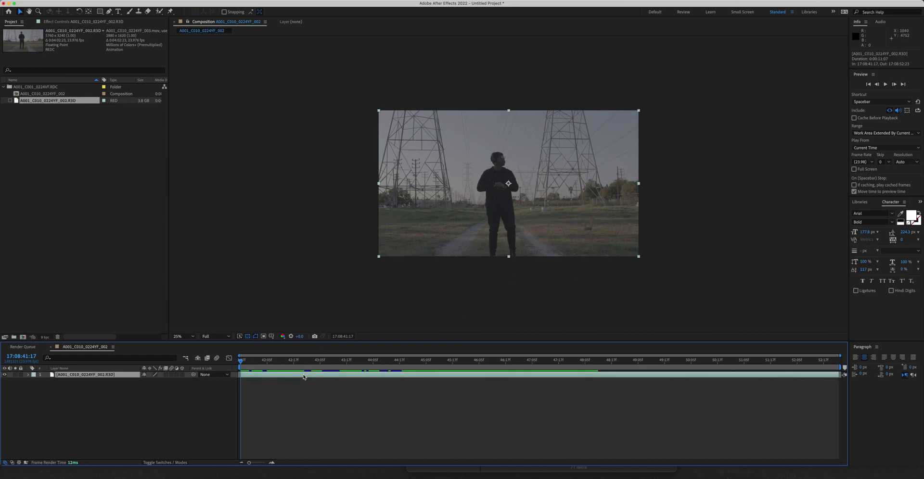
left_click(229, 337)
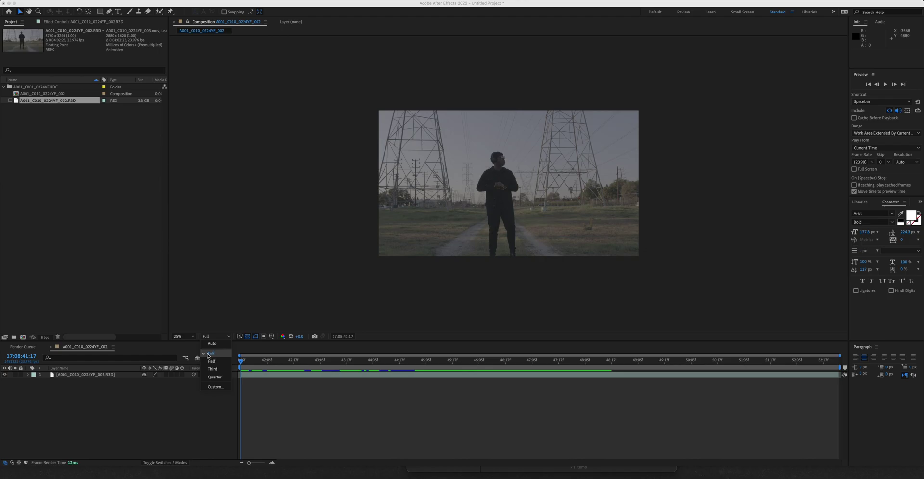
left_click(313, 388)
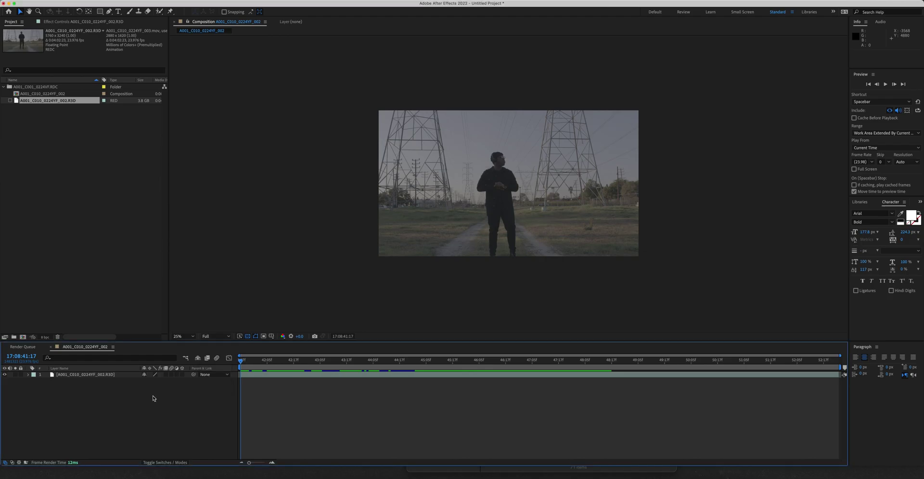
double_click(270, 378)
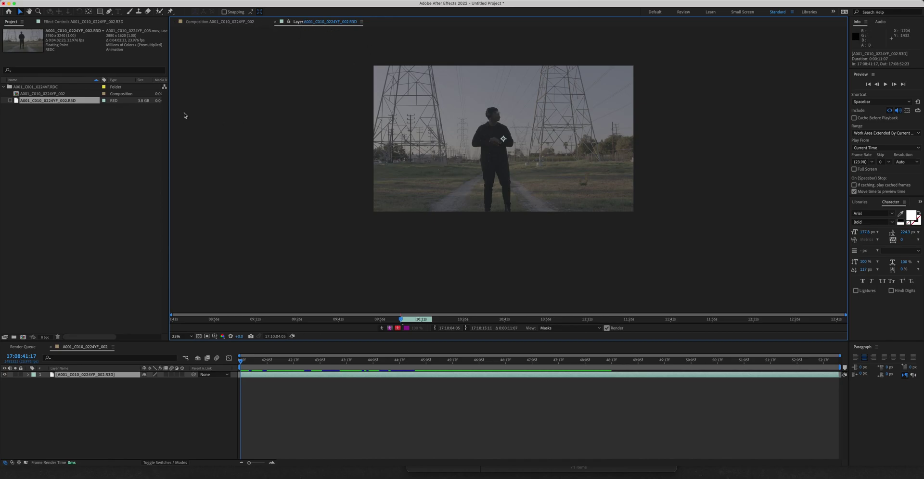
left_click(160, 11)
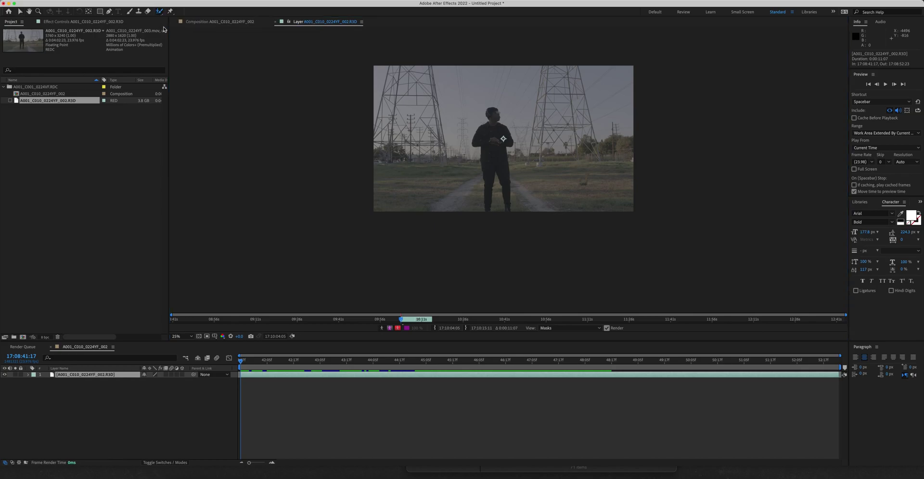
Step: Show Effect Controls, zoom the Layer view, and click the subject to apply Roto Brush & Refine Edge
left_click(92, 22)
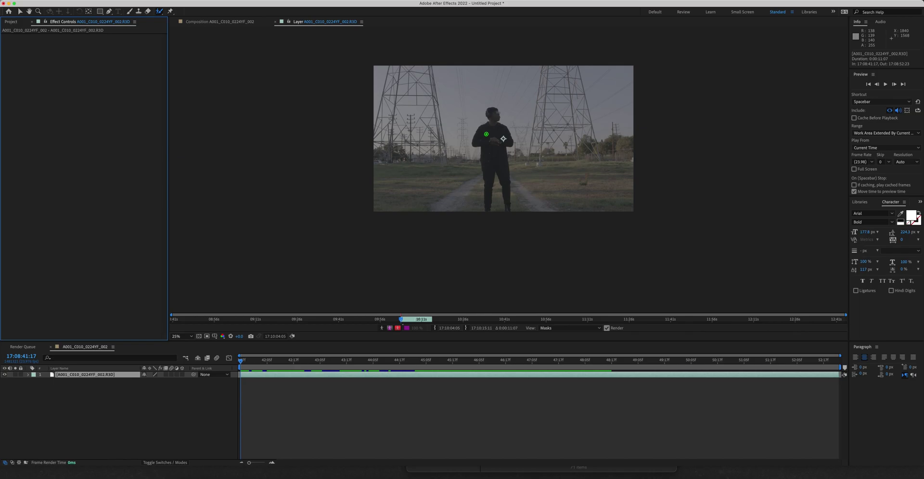
scroll(487, 134, "up", 2)
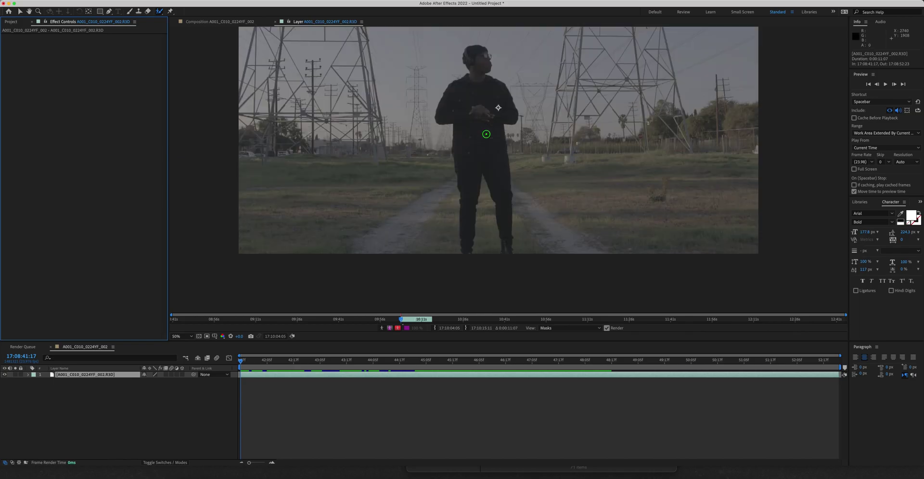
left_click(461, 91)
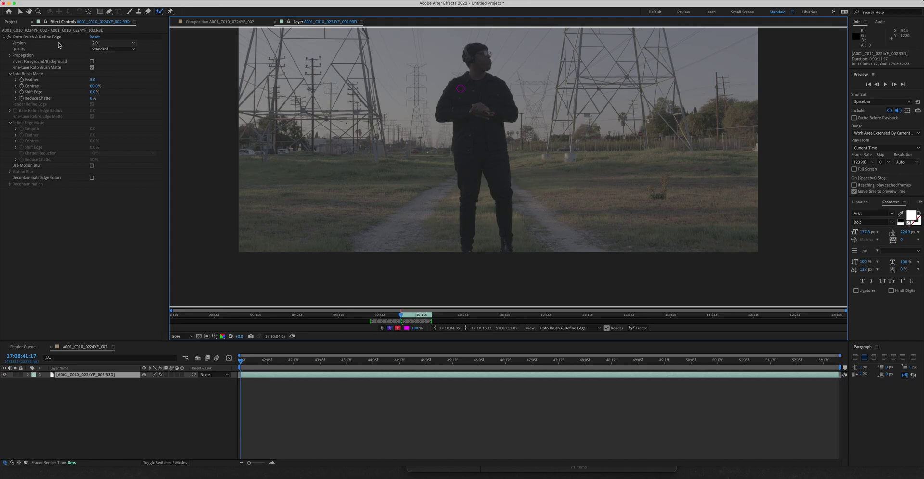
Step: Keep the Roto Brush & Refine Edge effect at version 2.0 and set Quality to Best
left_click(31, 38)
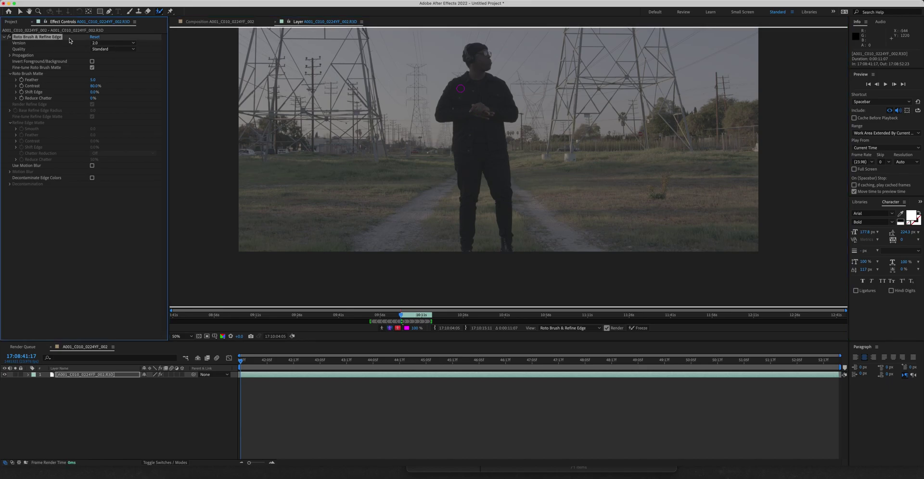
left_click(115, 45)
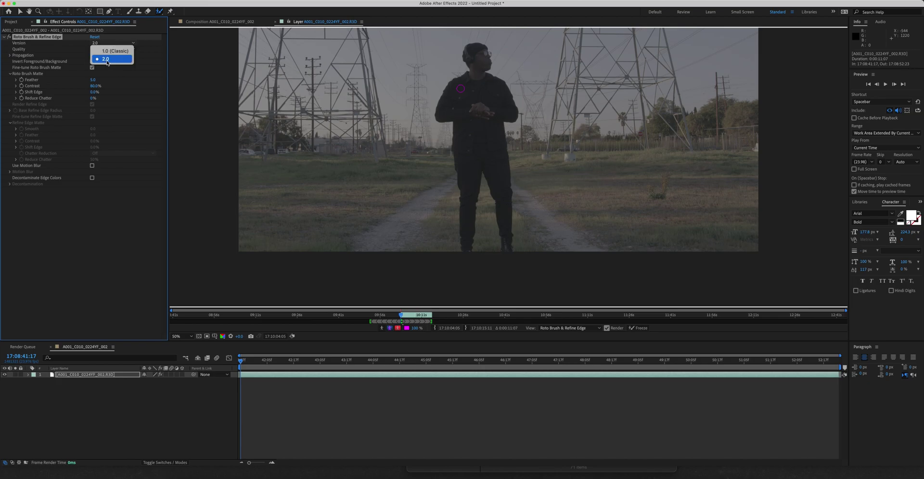
left_click(101, 60)
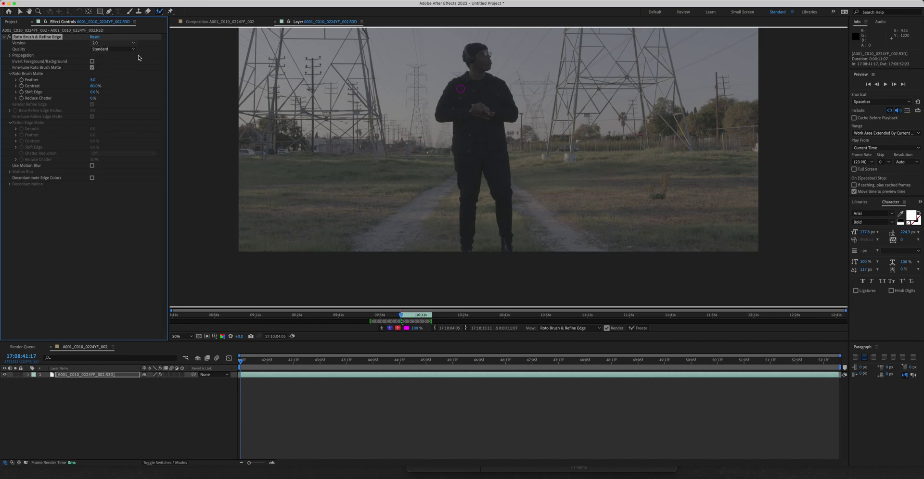
left_click(93, 50)
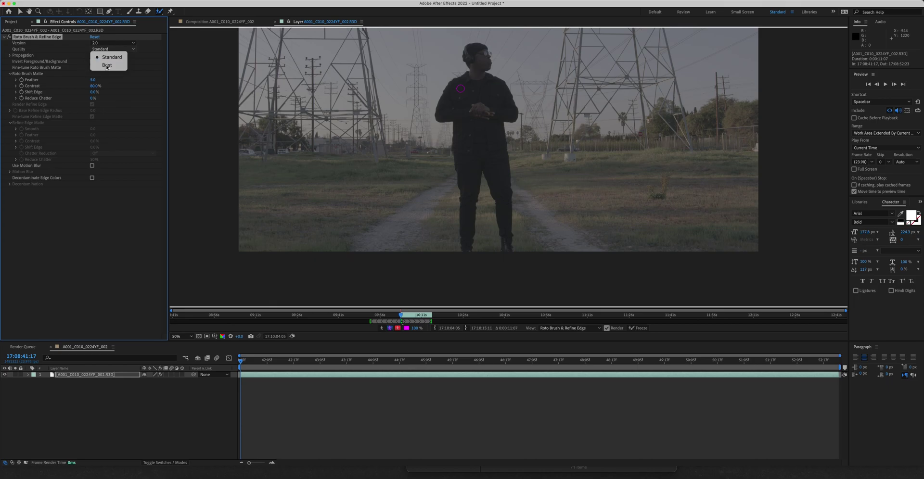
left_click(107, 65)
left_click(92, 67)
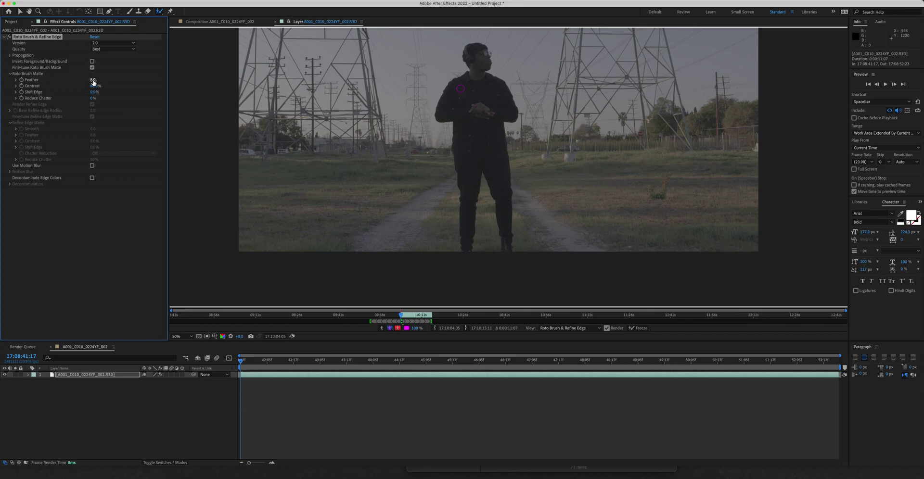
Step: Raise the matte Feather to 13 and return to the clip's first frame
left_click(93, 80)
type("13")
left_click(141, 79)
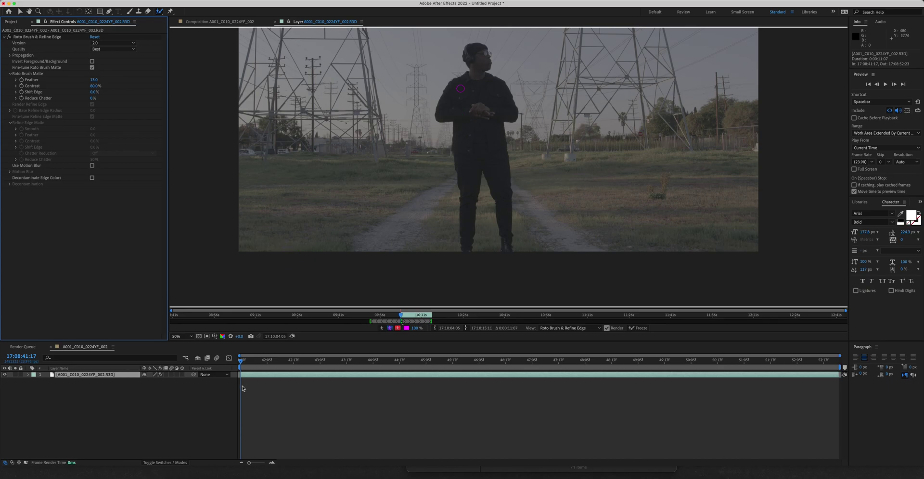
left_click(240, 363)
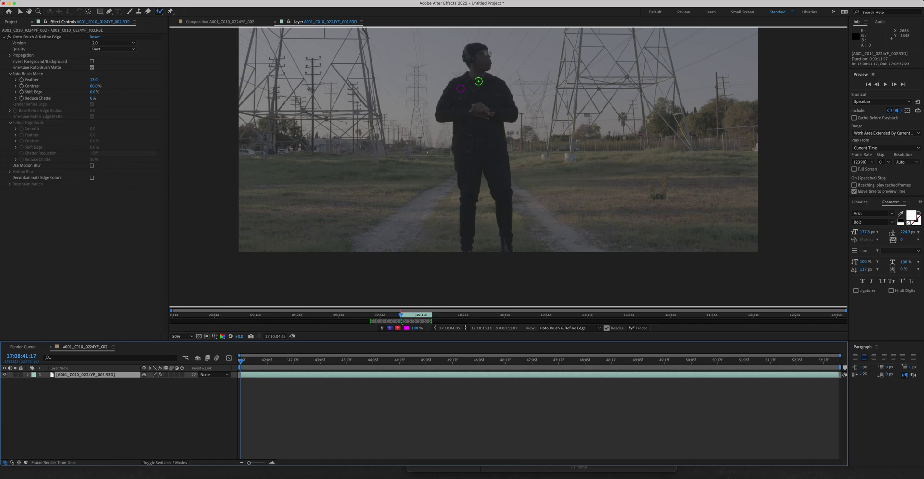
Step: Paint a foreground Roto Brush stroke over the man's head and down his leg
mouse_move(472, 57)
left_mouse_down()
mouse_move(480, 53)
mouse_move(482, 81)
mouse_move(503, 113)
mouse_move(494, 161)
mouse_move(507, 230)
mouse_move(489, 155)
mouse_move(470, 202)
mouse_move(452, 96)
left_mouse_up()
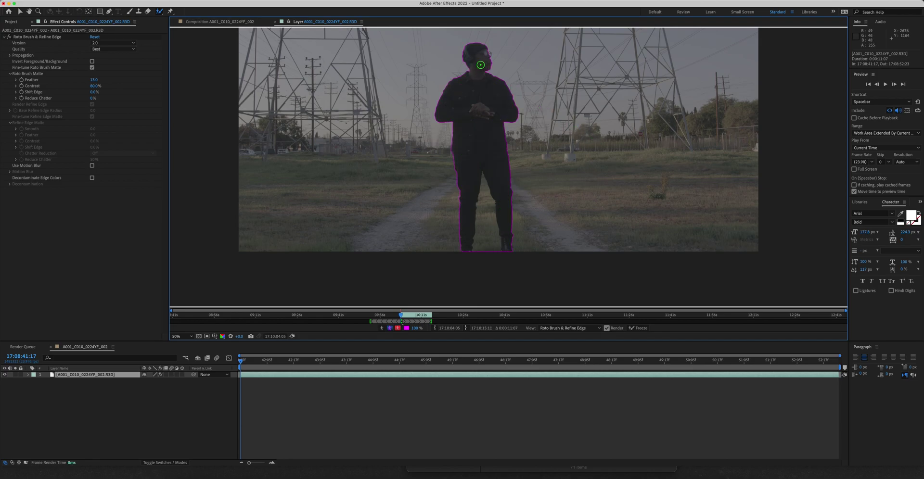
left_click_drag(476, 187, 477, 195)
scroll(480, 192, "up", 3)
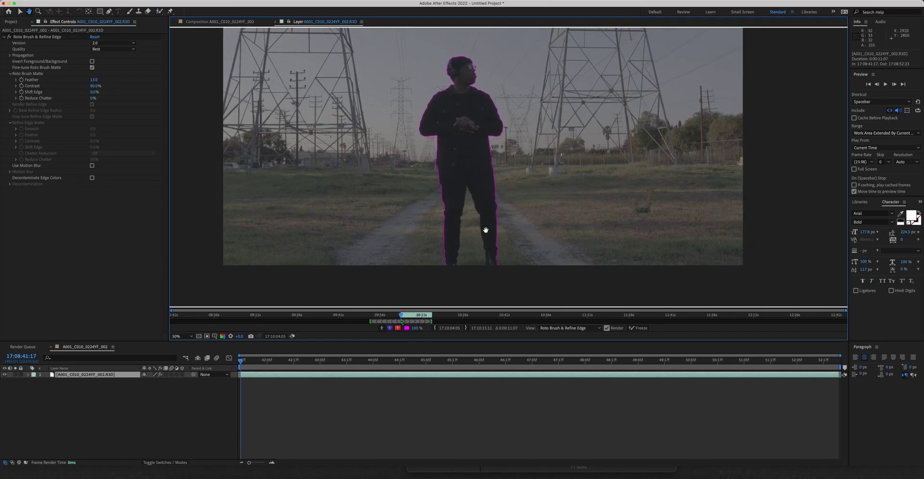
scroll(483, 231, "down", 1)
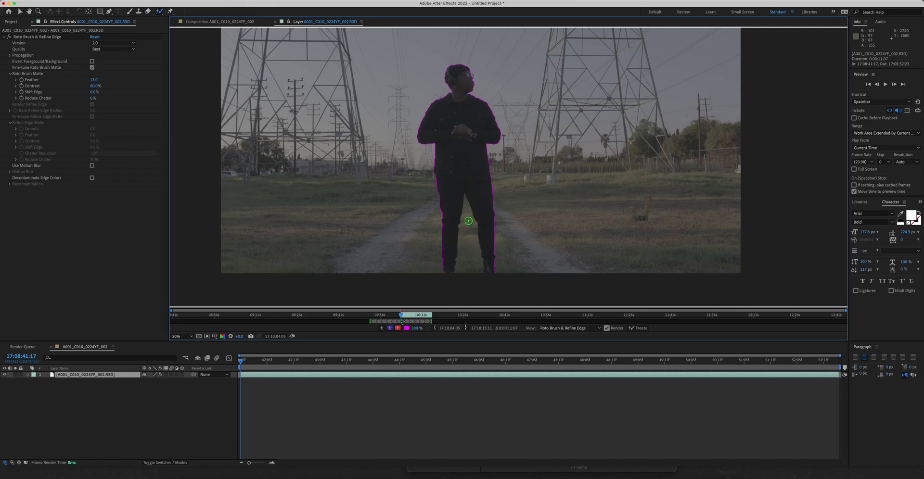
Step: Subtract the background beside the leg and between the legs using a smaller Roto Brush
left_click_drag(467, 214, 470, 281)
scroll(462, 209, "up", 4)
key("h")
mouse_move(360, 239)
left_mouse_down()
mouse_move(400, 198)
mouse_move(507, 124)
left_mouse_up()
scroll(465, 210, "up", 2)
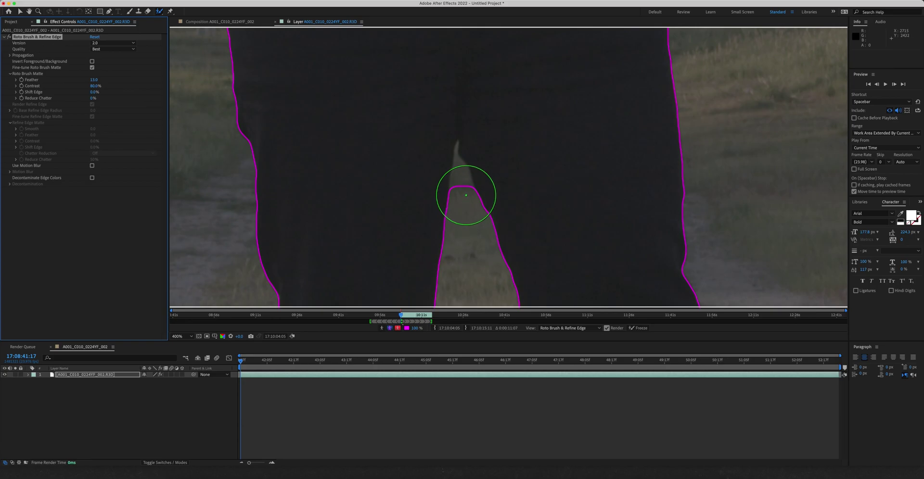
left_click(466, 195)
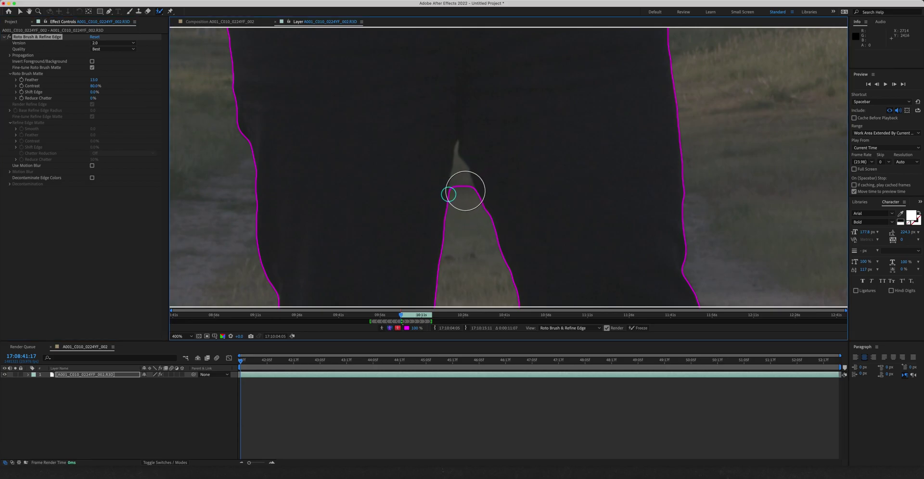
mouse_move(449, 195)
left_mouse_down()
mouse_move(416, 194)
mouse_move(462, 192)
mouse_move(462, 164)
left_mouse_up()
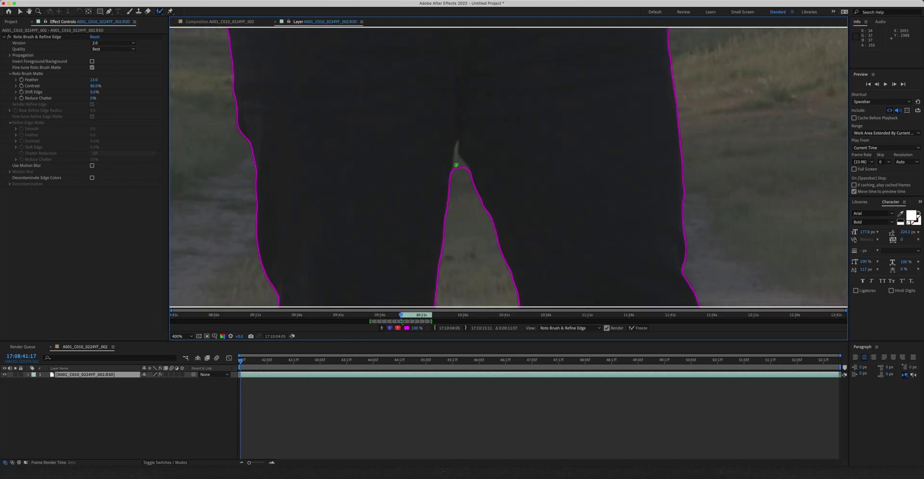
left_click_drag(459, 174, 457, 158)
Step: Mark the area left of the matte edge as background and extend the matte around the head and glasses
scroll(260, 178, "up", 10)
scroll(260, 178, "left", 10)
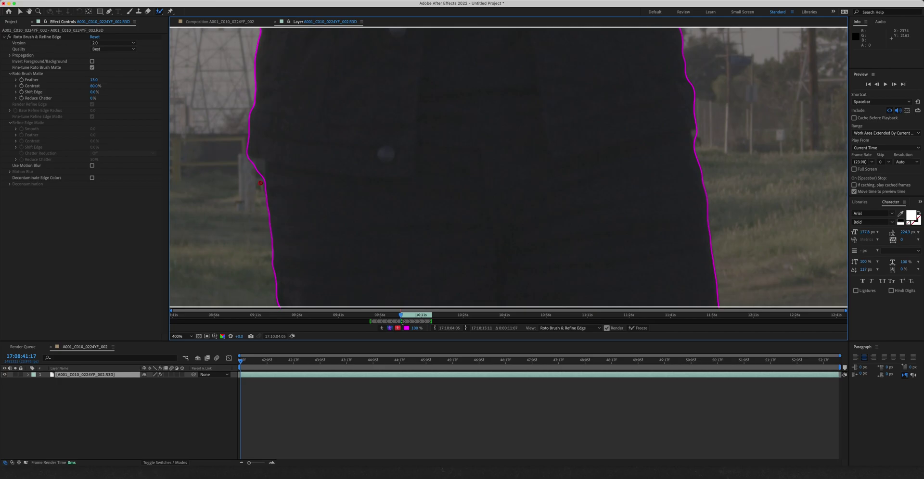
left_click_drag(260, 163, 244, 162)
key("space")
scroll(443, 209, "up", 15)
scroll(516, 231, "left", 5)
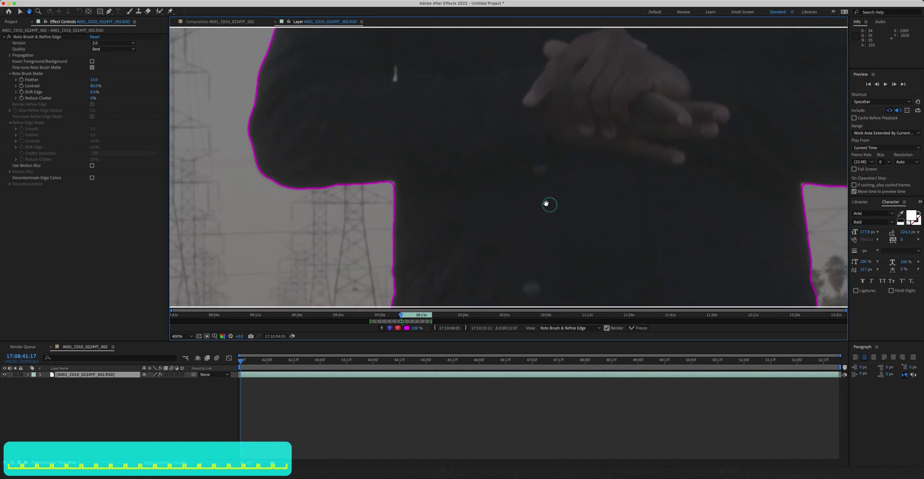
mouse_move(463, 111)
left_mouse_down()
mouse_move(448, 109)
mouse_move(445, 124)
mouse_move(464, 143)
mouse_move(463, 111)
left_mouse_up()
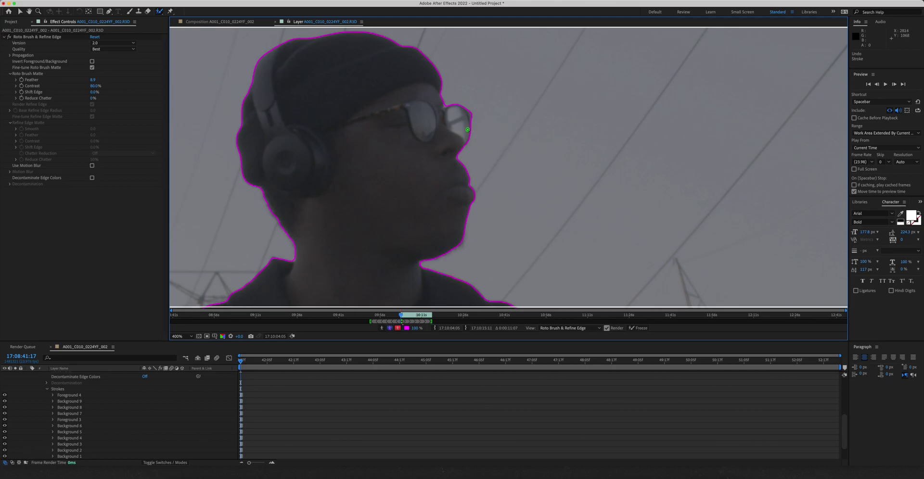
Step: Zoom out and pan so the whole figure is in view
key("comma")
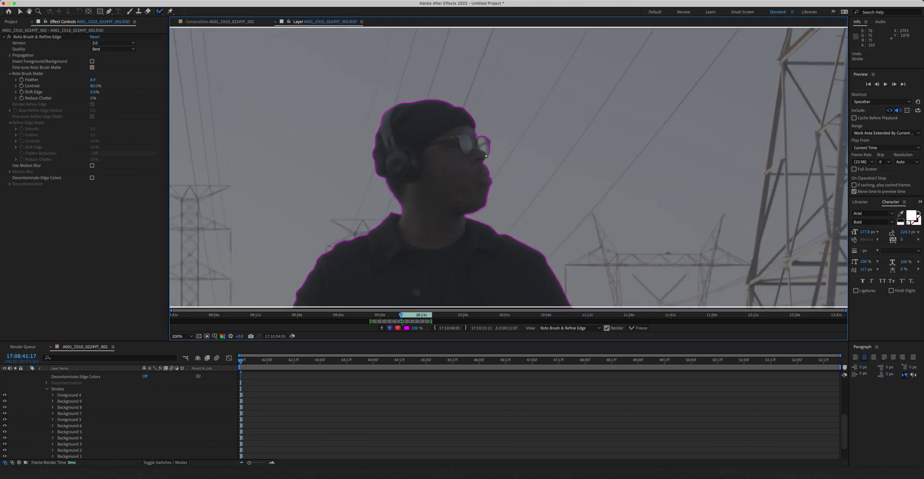
key("comma")
key("comma")
key("space")
mouse_move(503, 183)
left_mouse_down()
mouse_move(498, 53)
mouse_move(474, 129)
left_mouse_up()
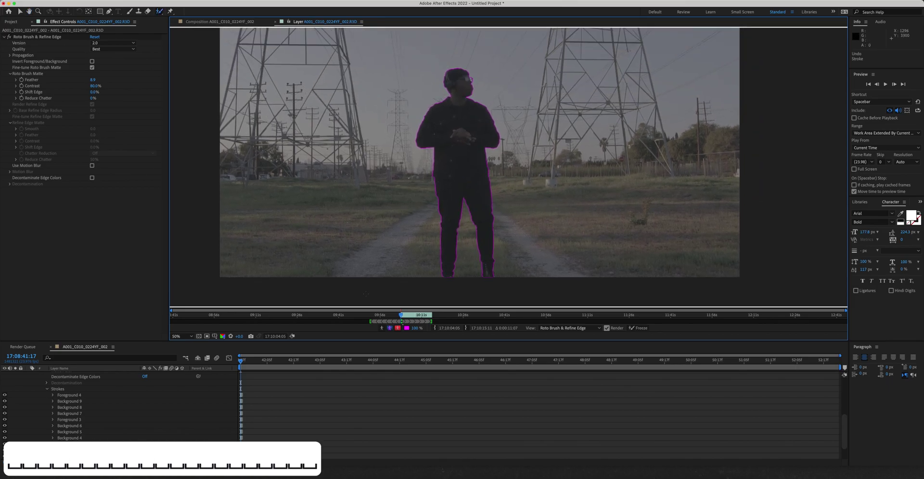
Step: Collapse the stroke properties, preview the roto matte through the clip, then stop and return to the start
left_click(233, 362)
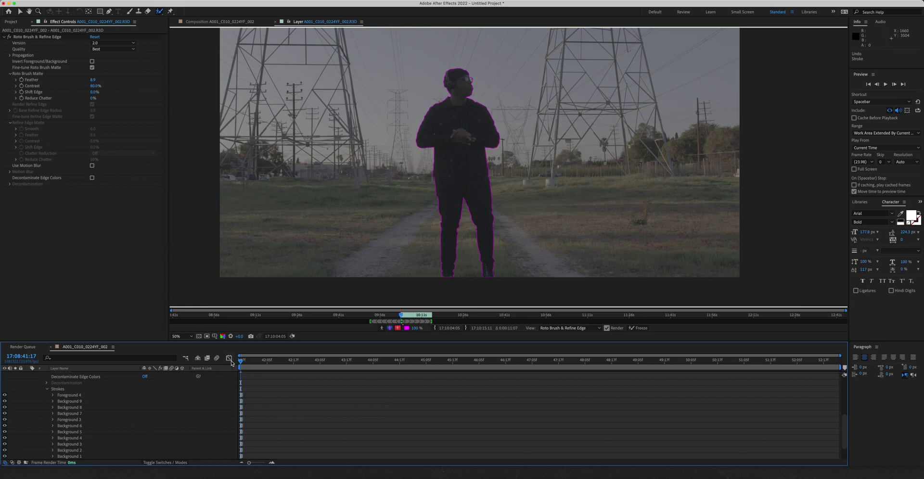
key("u")
key("comma")
key("space")
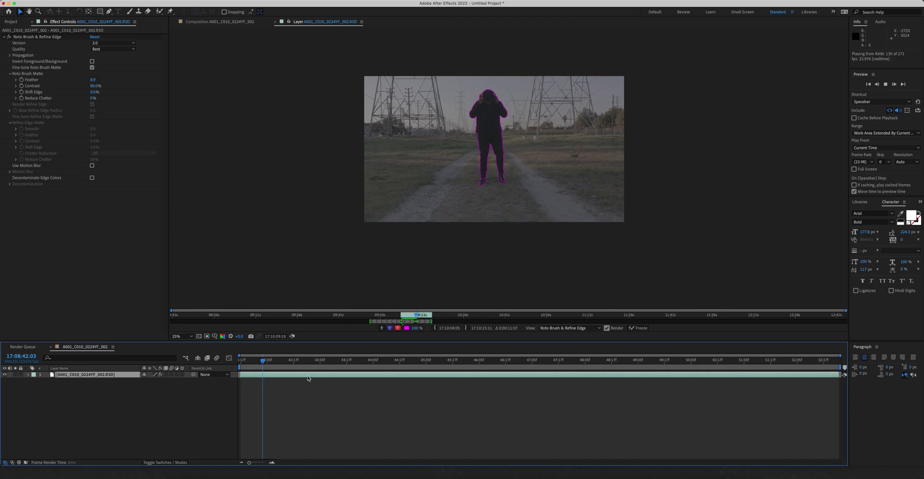
scroll(497, 93, "up", 2)
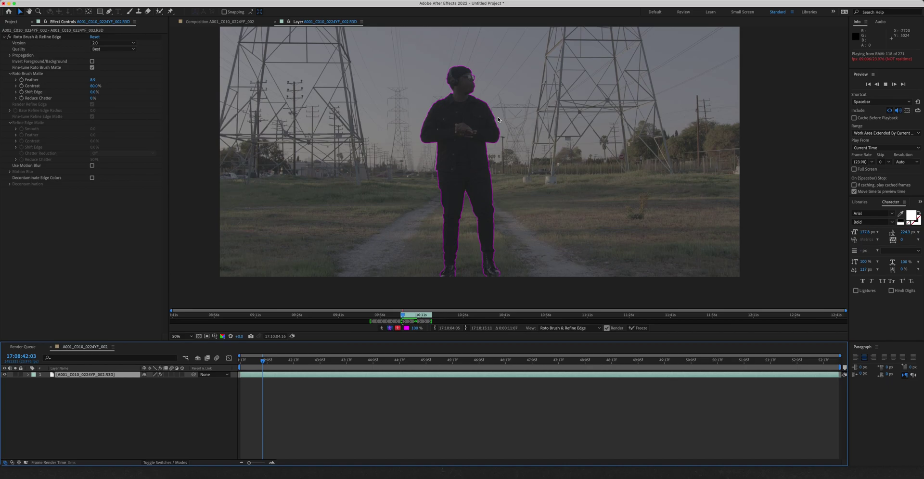
left_click(428, 379)
left_click(258, 360)
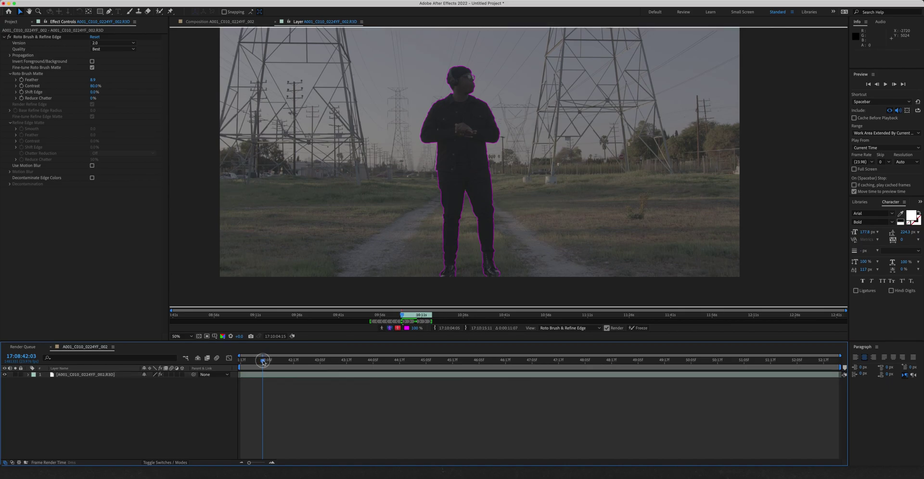
left_click(244, 364)
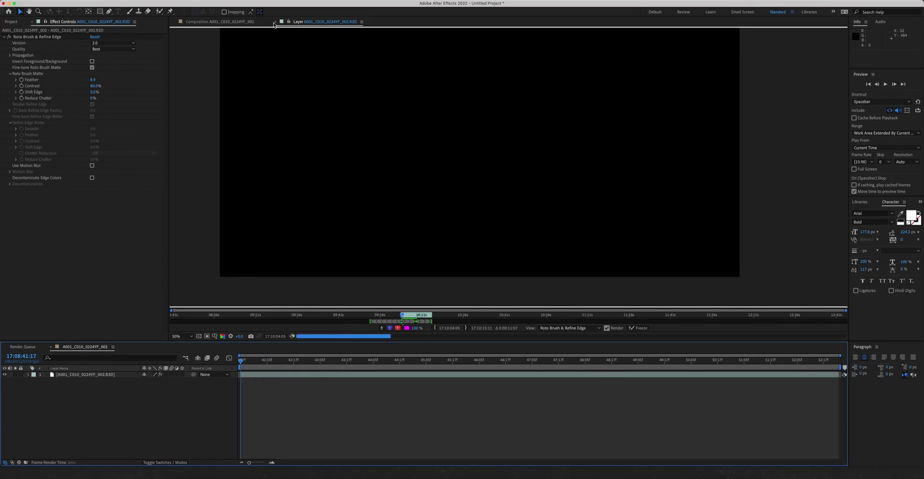
Step: Close the Layer view and toggle the transparency grid to see the cut-out over the checkerboard
left_click(275, 22)
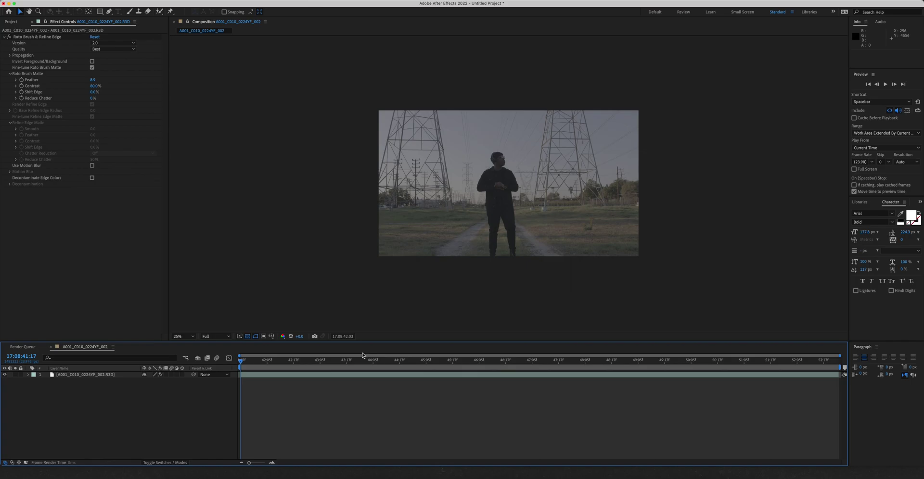
left_click(370, 378)
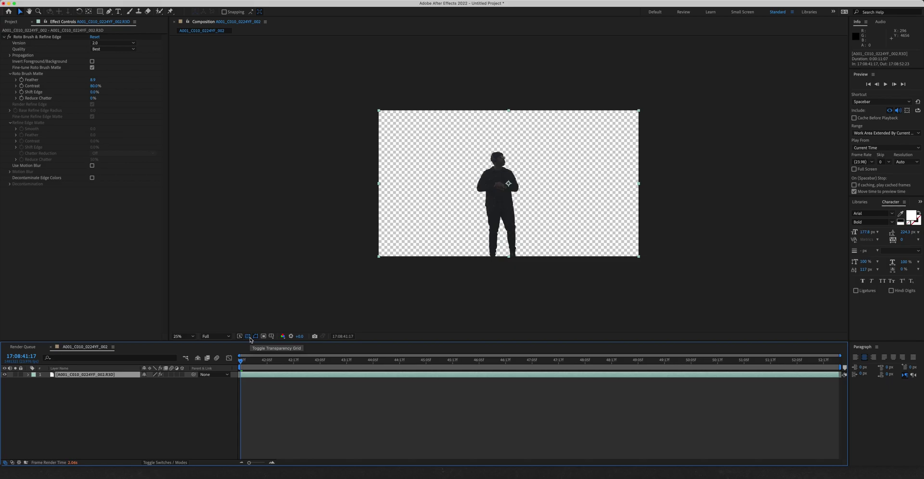
key("ctrl+shift+a")
left_click(247, 337)
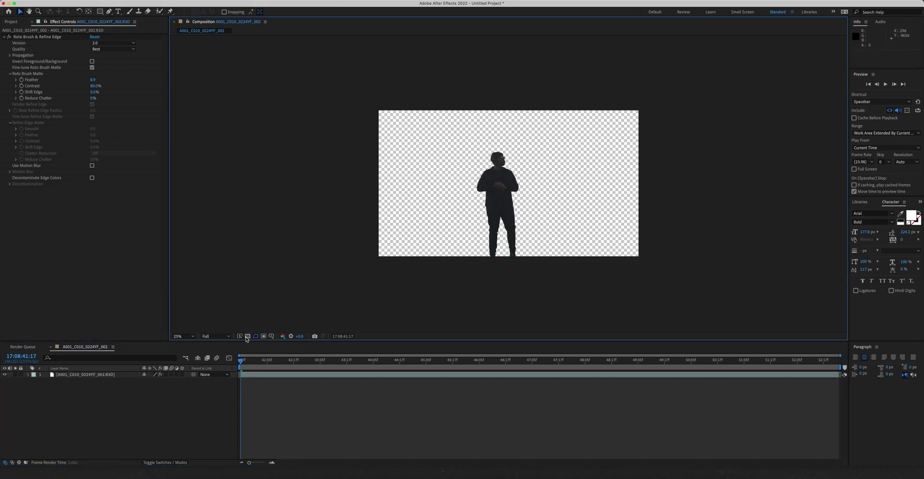
left_click(247, 337)
left_click(247, 337)
left_click(275, 375)
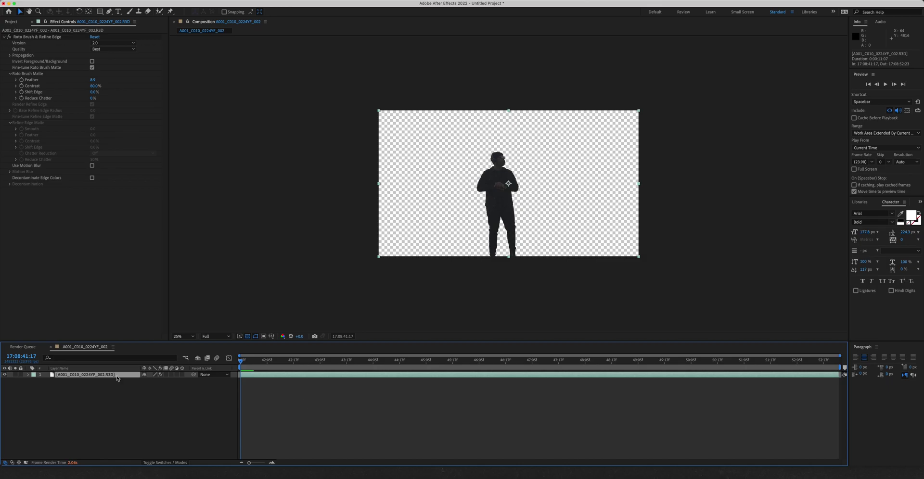
Step: Test-shift the layer's Position to the right, then undo the change
key("p")
left_click_drag(146, 381, 210, 382)
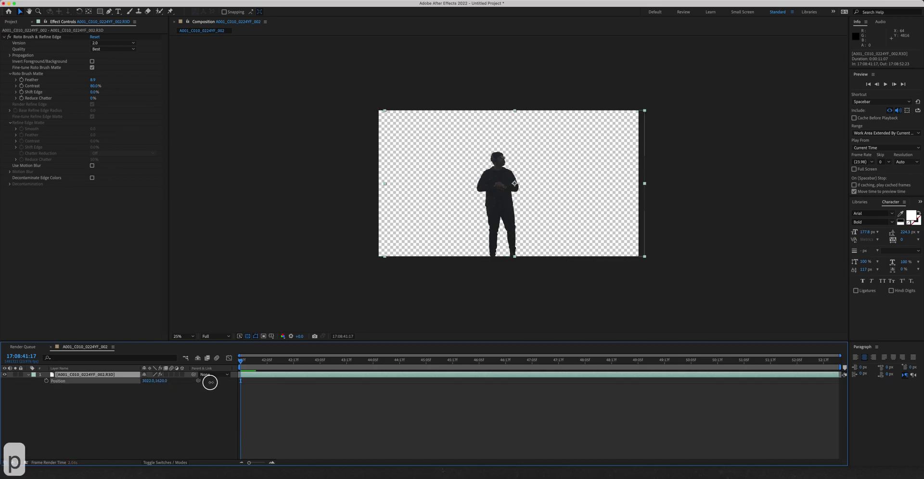
key("super+z")
left_click(337, 455)
left_click(271, 378)
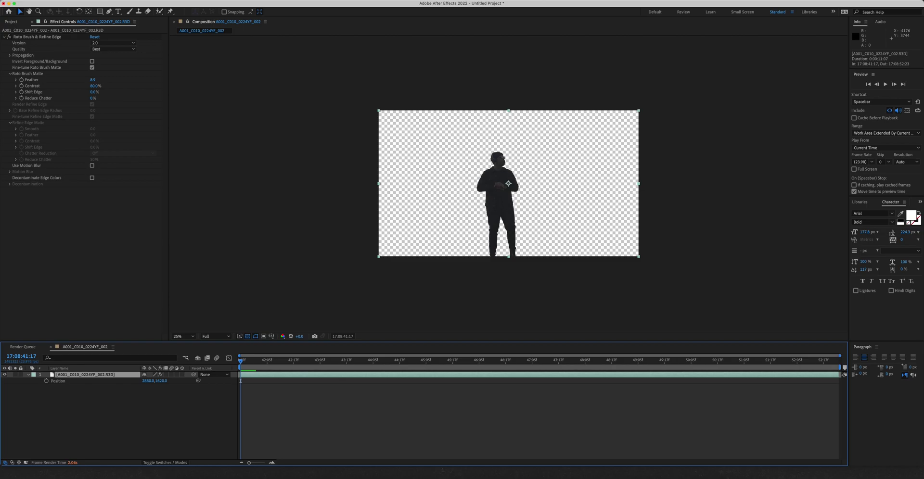
Step: Open the File menu to reach the export options
left_click(60, 0)
left_click(185, 6)
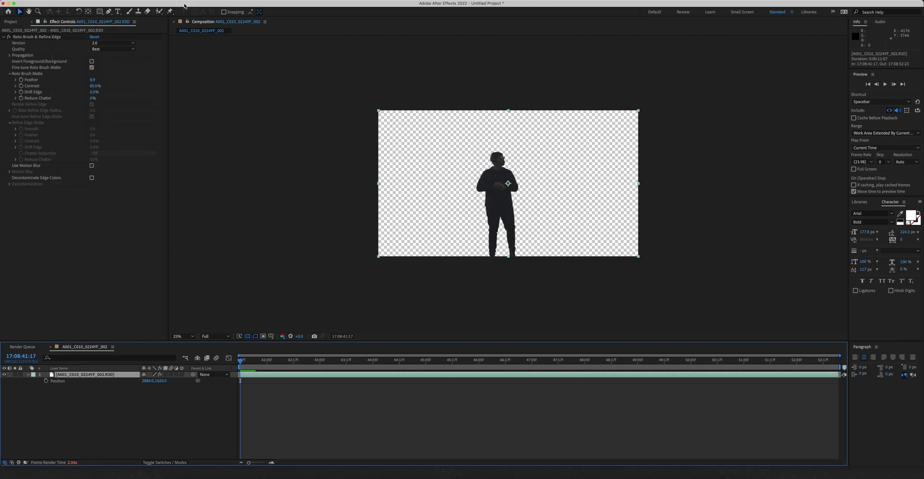
left_click(60, 0)
Step: Add the composition to the Render Queue and set its output module channels to RGB + Alpha
mouse_move(138, 116)
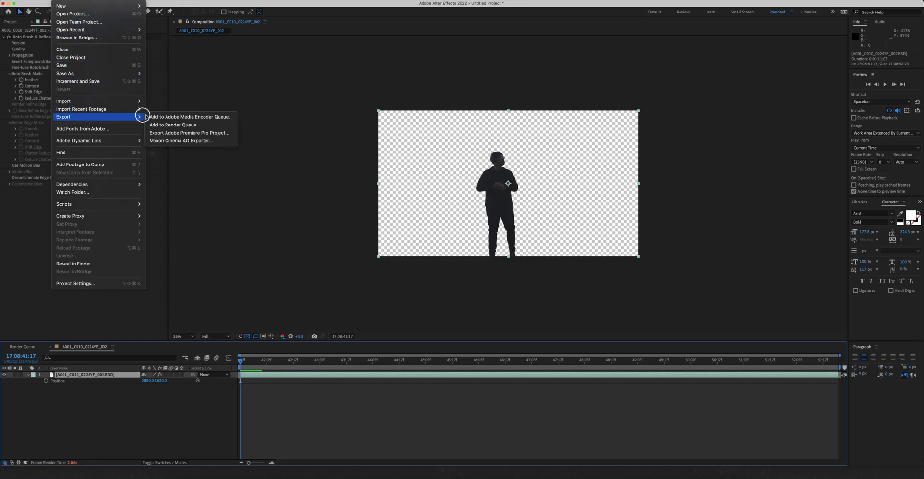
left_click(166, 126)
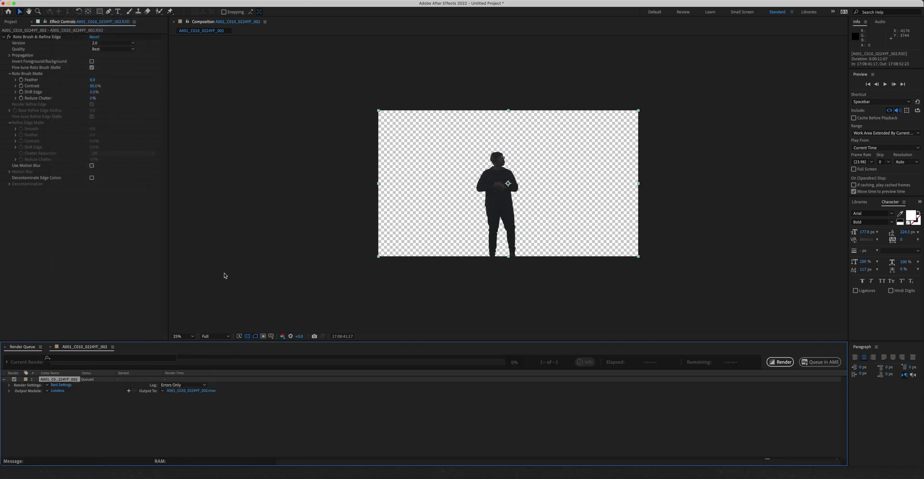
left_click(58, 391)
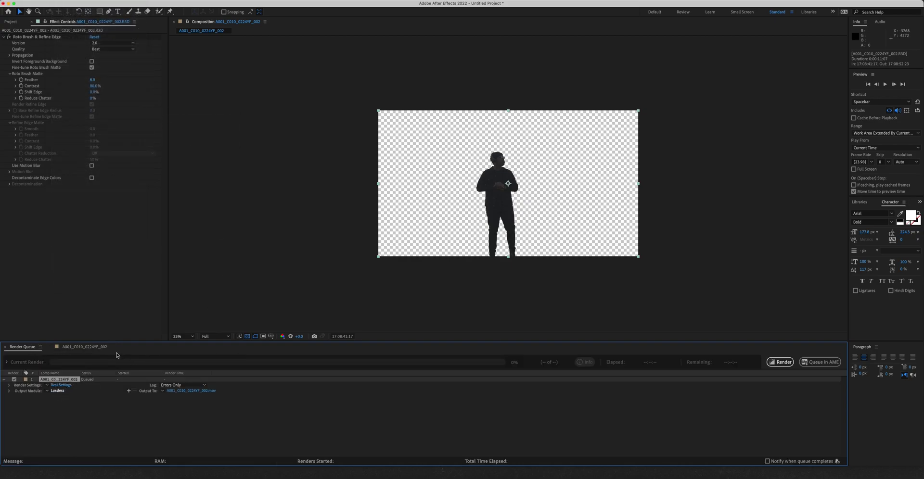
left_click(450, 204)
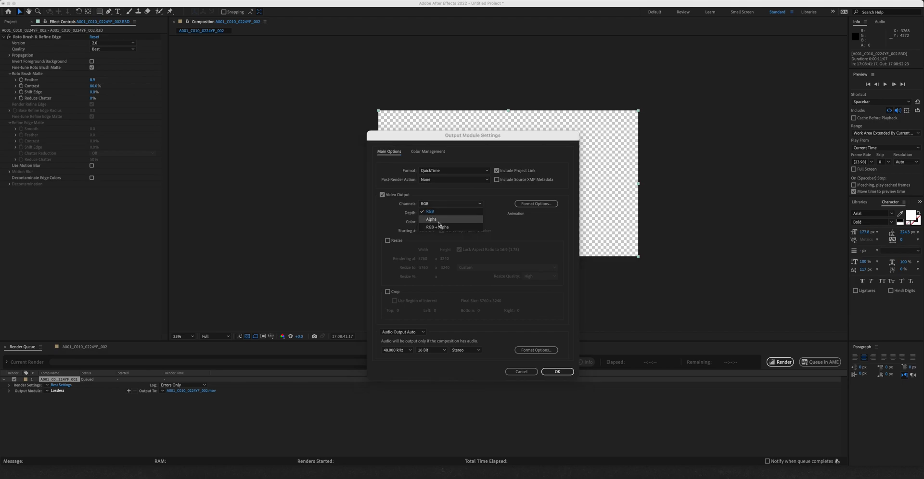
left_click(434, 224)
left_click(558, 372)
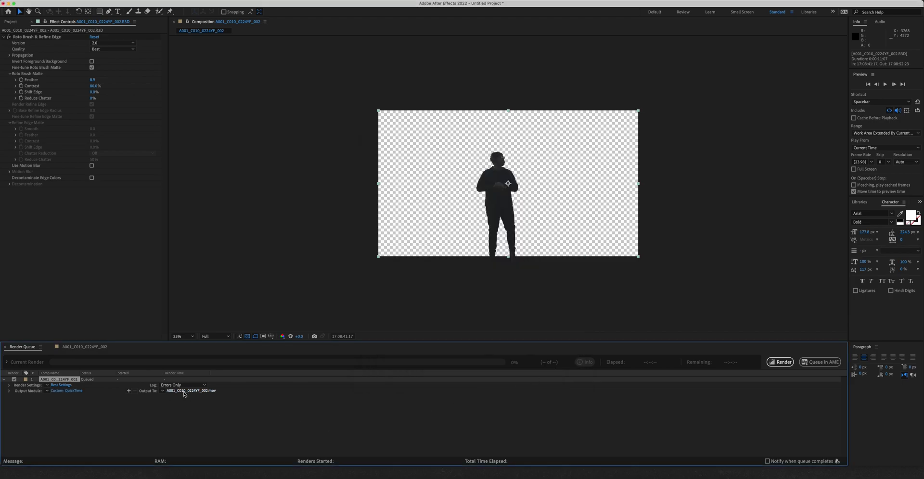